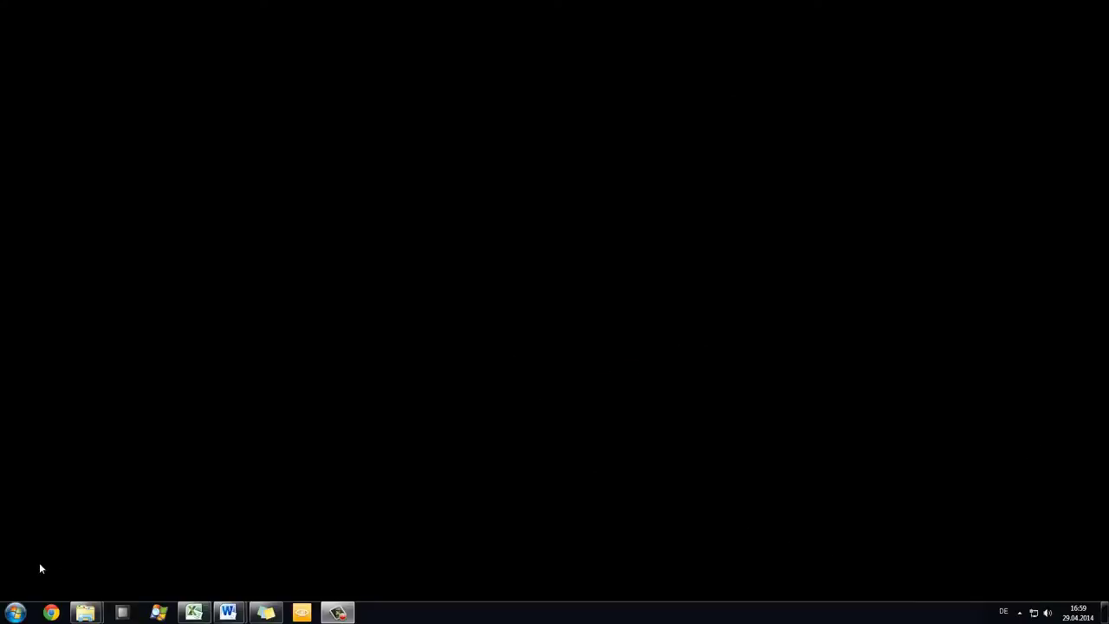
Step: Open more3d.com in Chrome and go to the Produkte > Downloads page
left_click(51, 612)
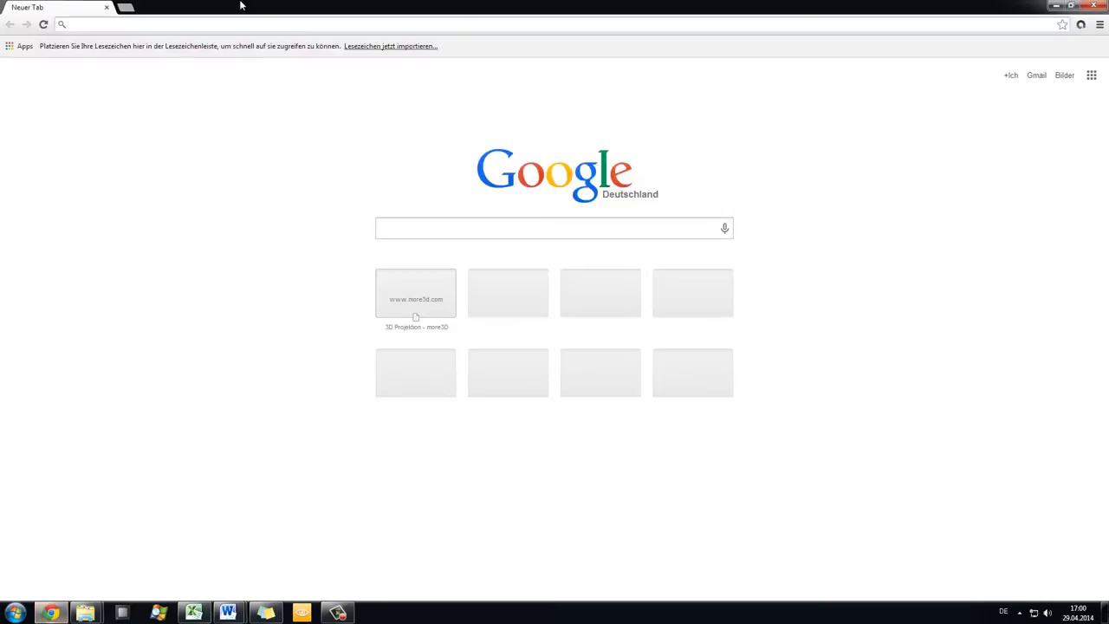
left_click(259, 26)
type("mo")
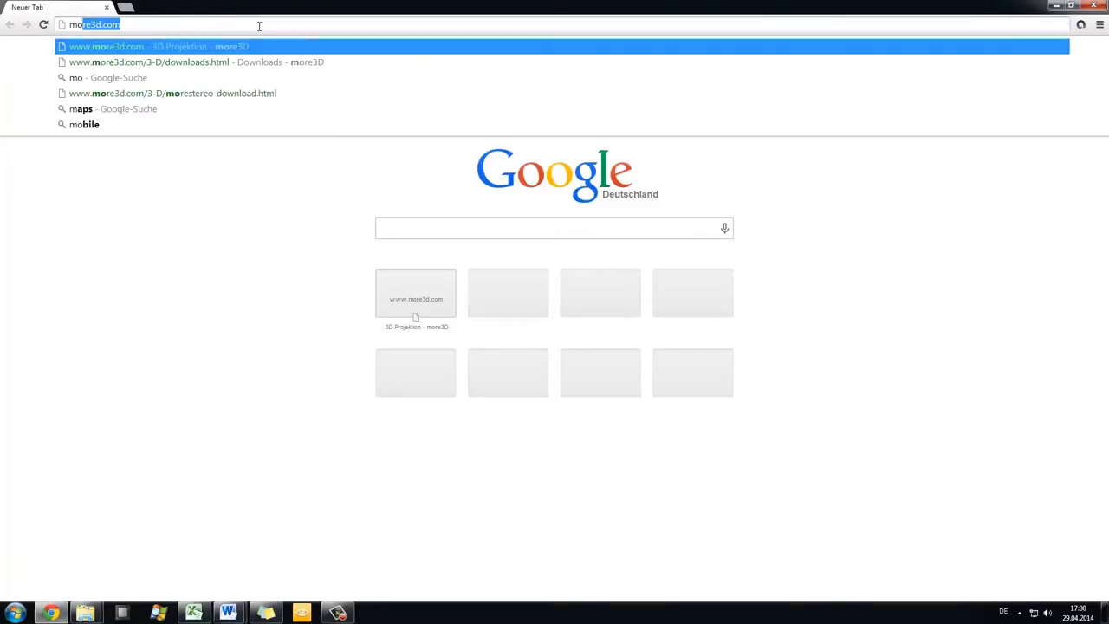
type("re3d.com")
key("Return")
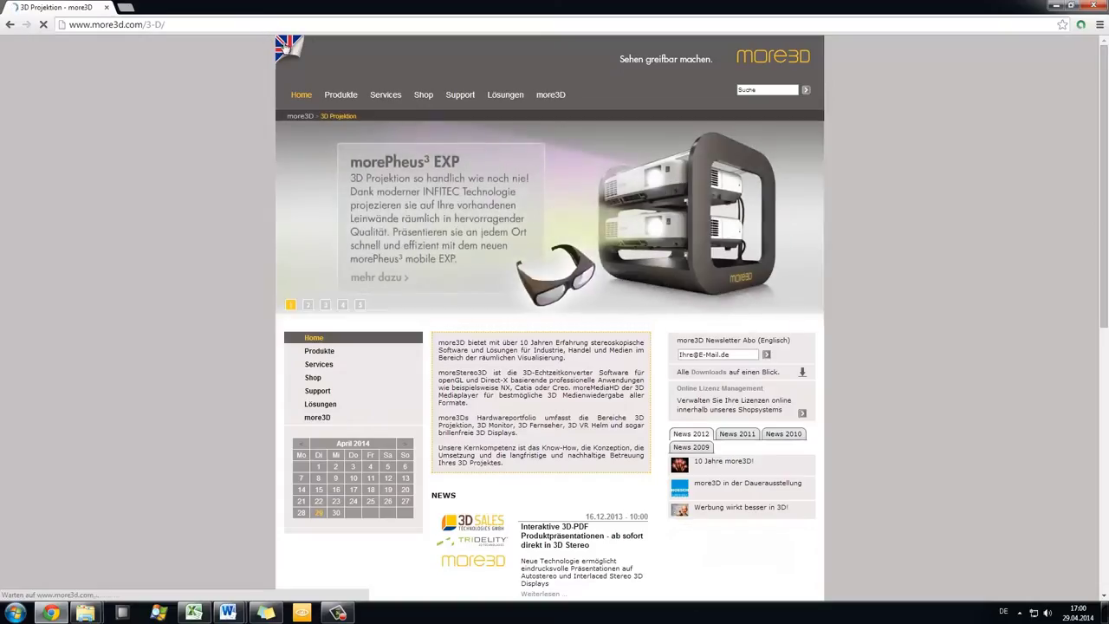
mouse_move(342, 97)
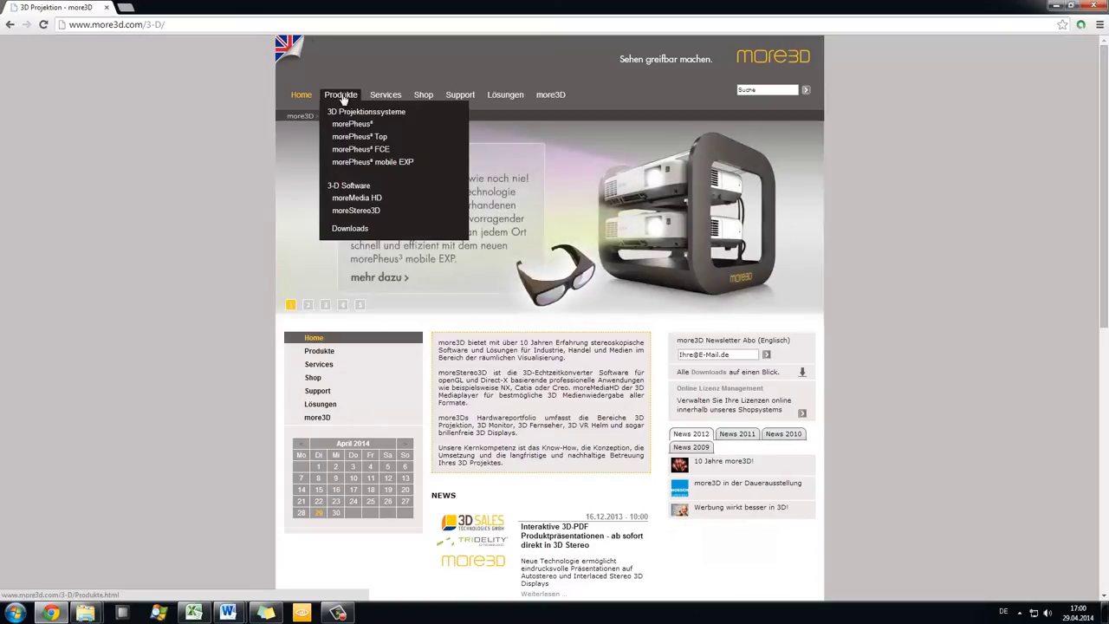
left_click(351, 230)
Step: Request the moreStereo3D trial with an e-mail address and download the moreStereo3D.msi installer
left_click(520, 552)
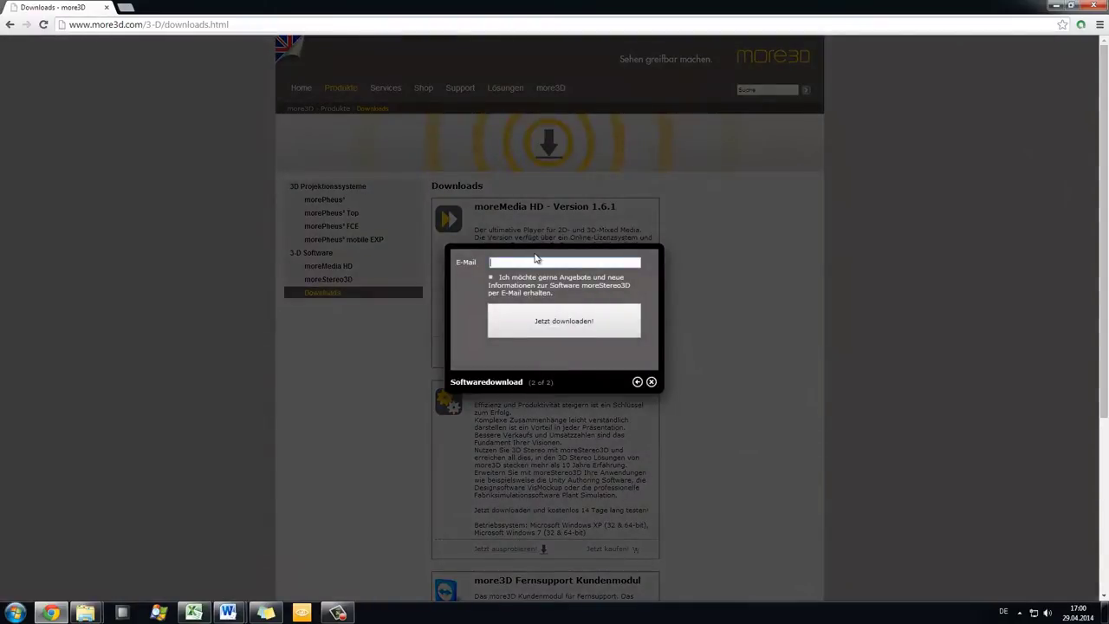
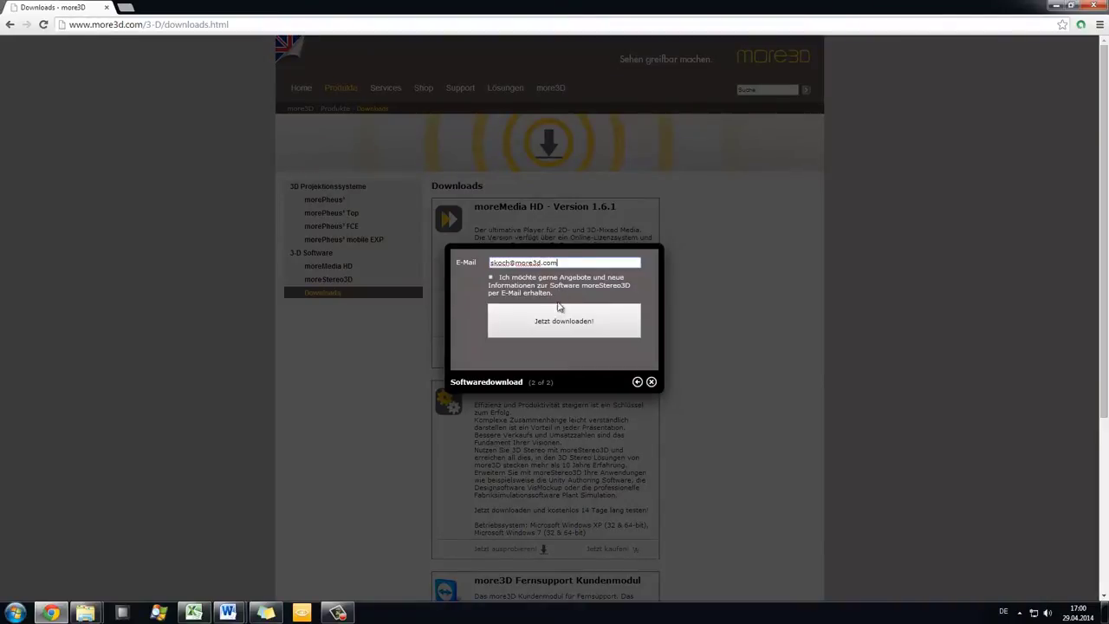
left_click(565, 324)
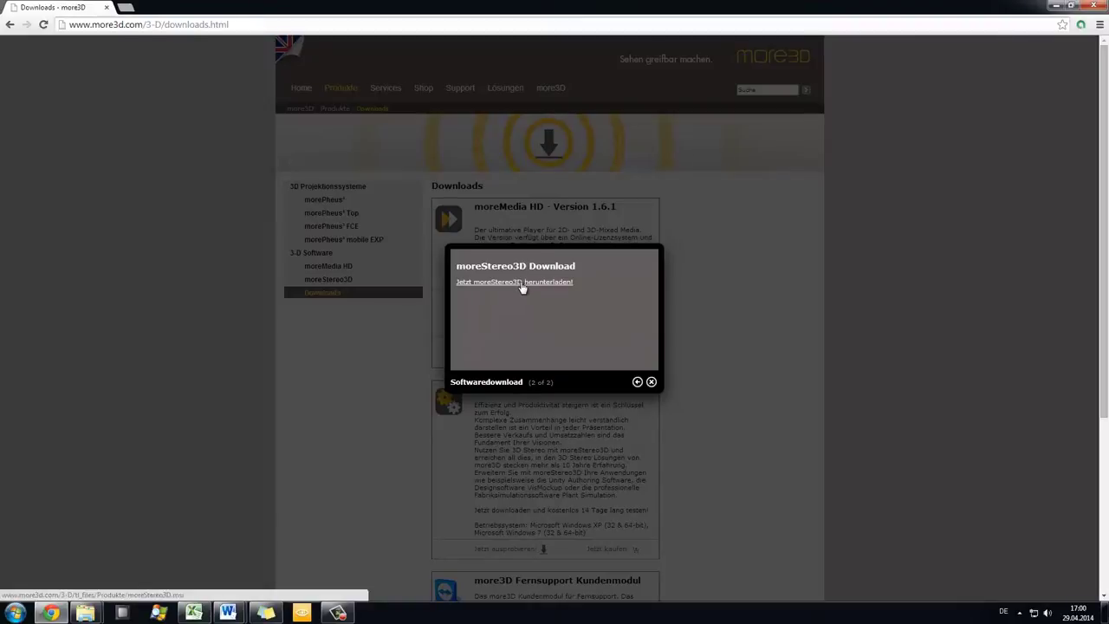
left_click(521, 284)
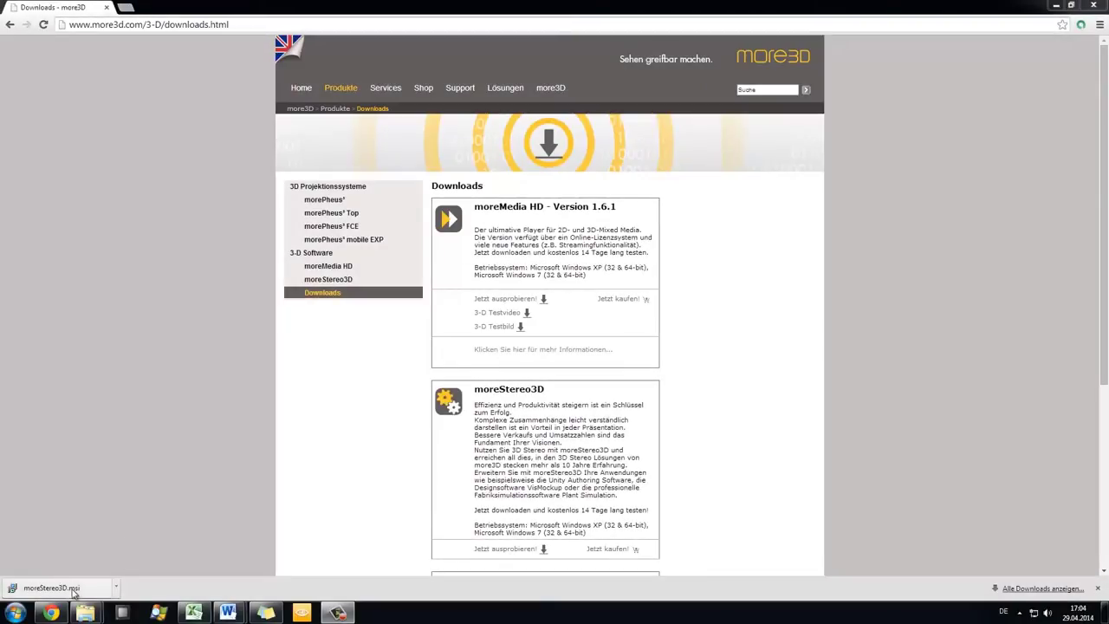
Step: Run moreStereo3D.msi, accept defaults, skip registration, and install moreStereo3D 6 into the default folder
left_click(50, 588)
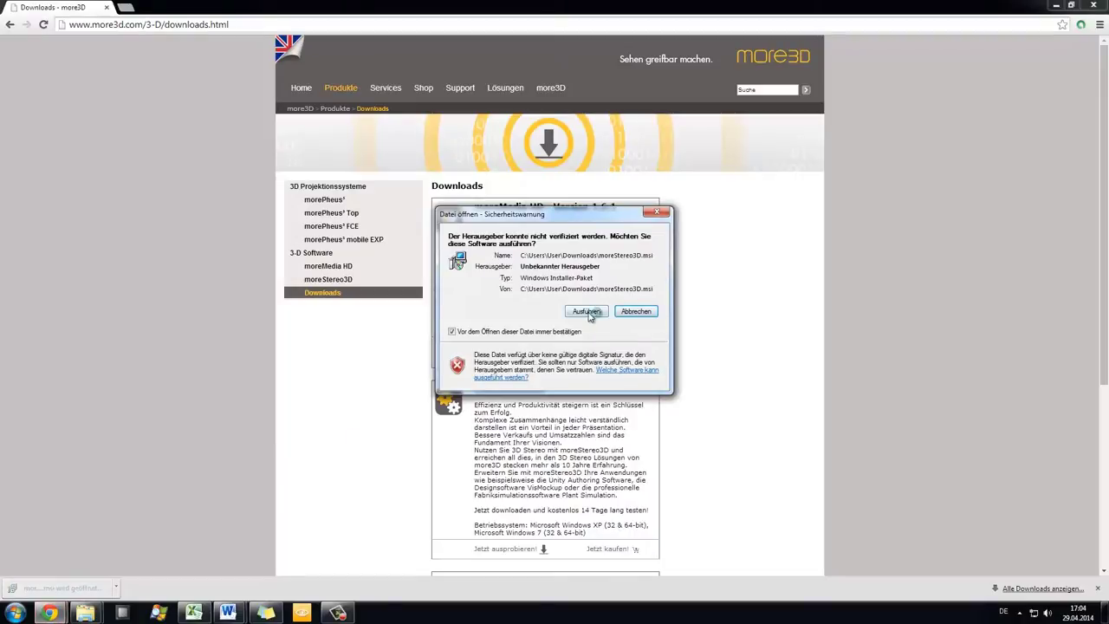
left_click(590, 311)
left_click(663, 405)
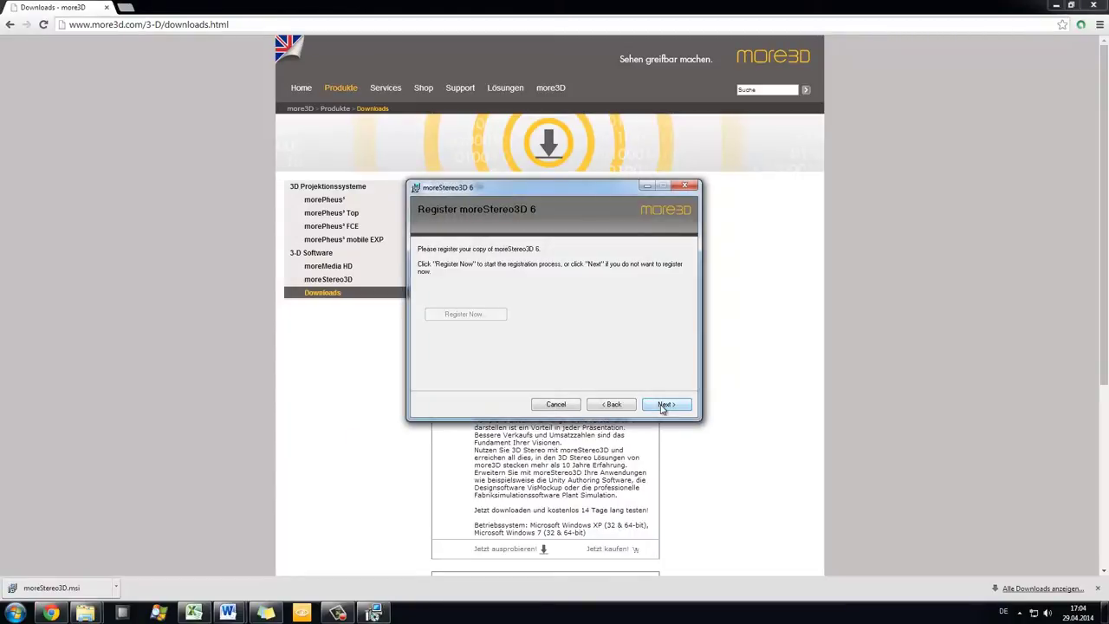
left_click(663, 406)
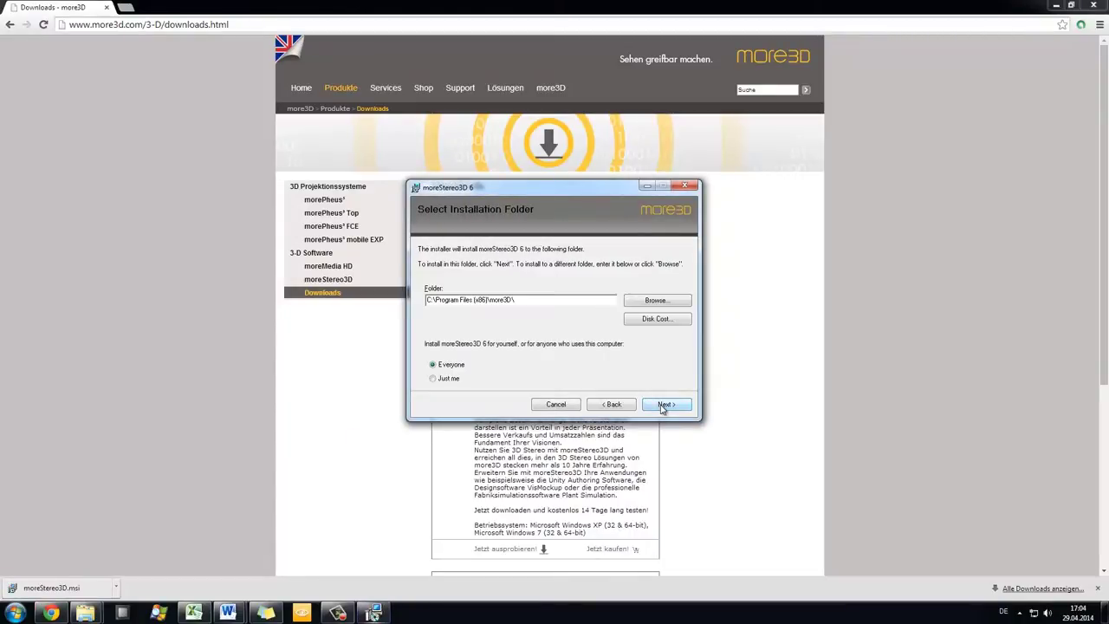
left_click(664, 406)
left_click(663, 405)
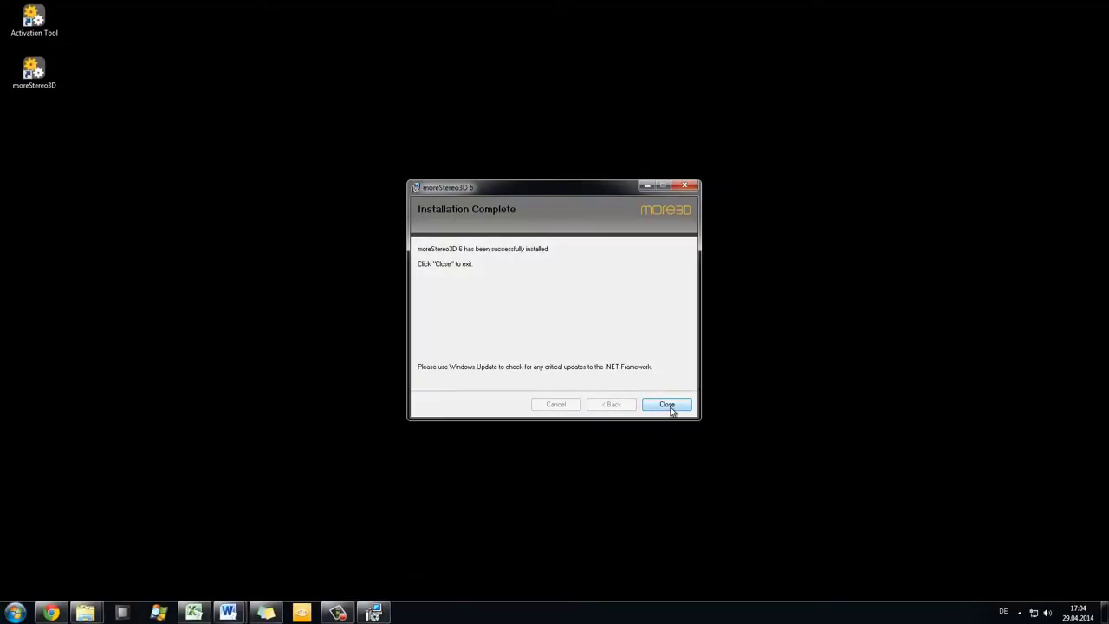
left_click(670, 407)
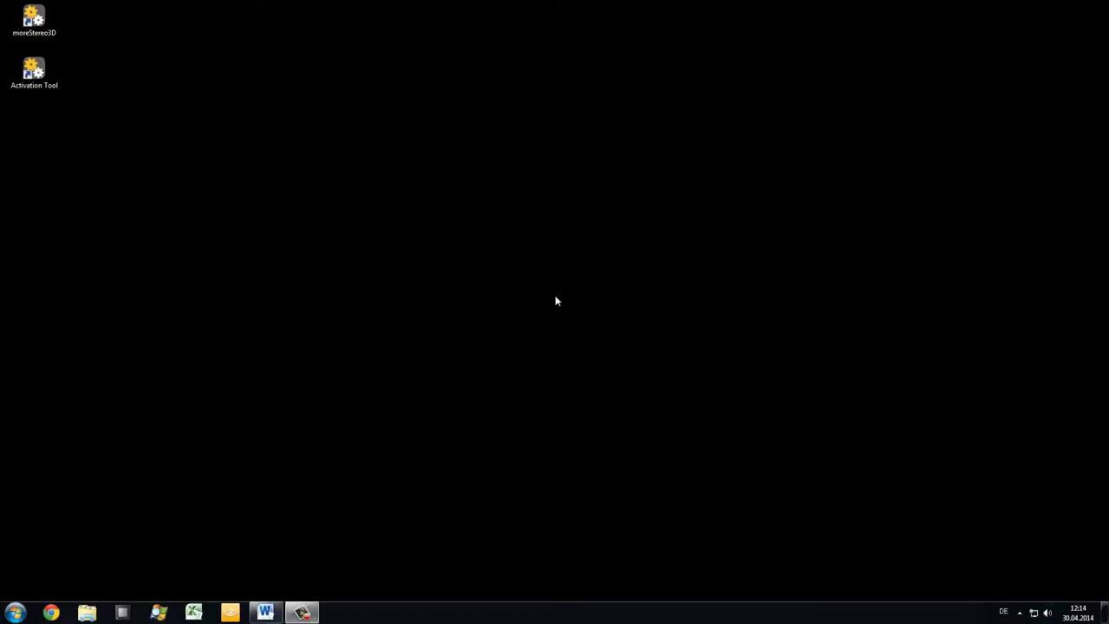
Step: Launch moreStereo3D and open the more3D Stereo Enabler from its tray icon
double_click(35, 19)
right_click(1021, 614)
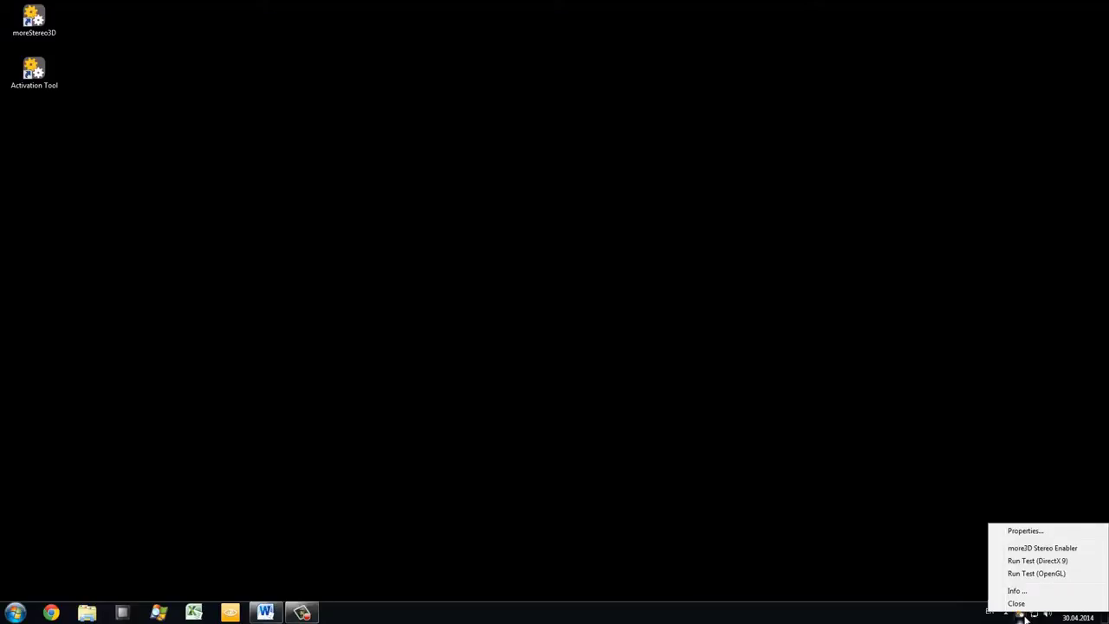
left_click(1044, 549)
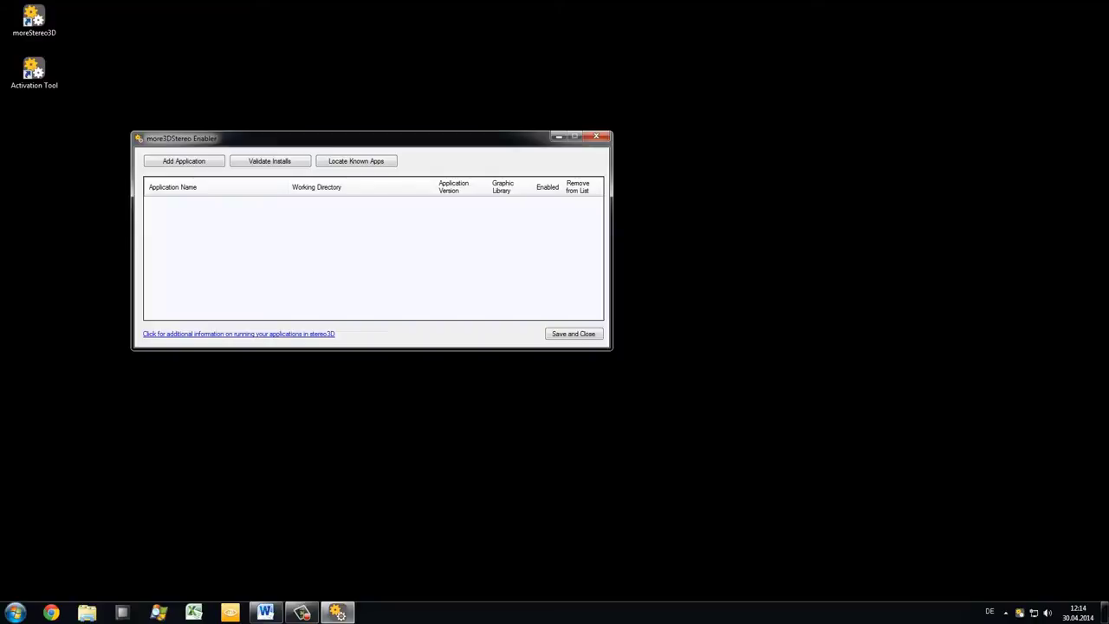
Step: Locate known apps, enable stereo for SAP Visual Enterprise Viewer, and save
left_click(357, 164)
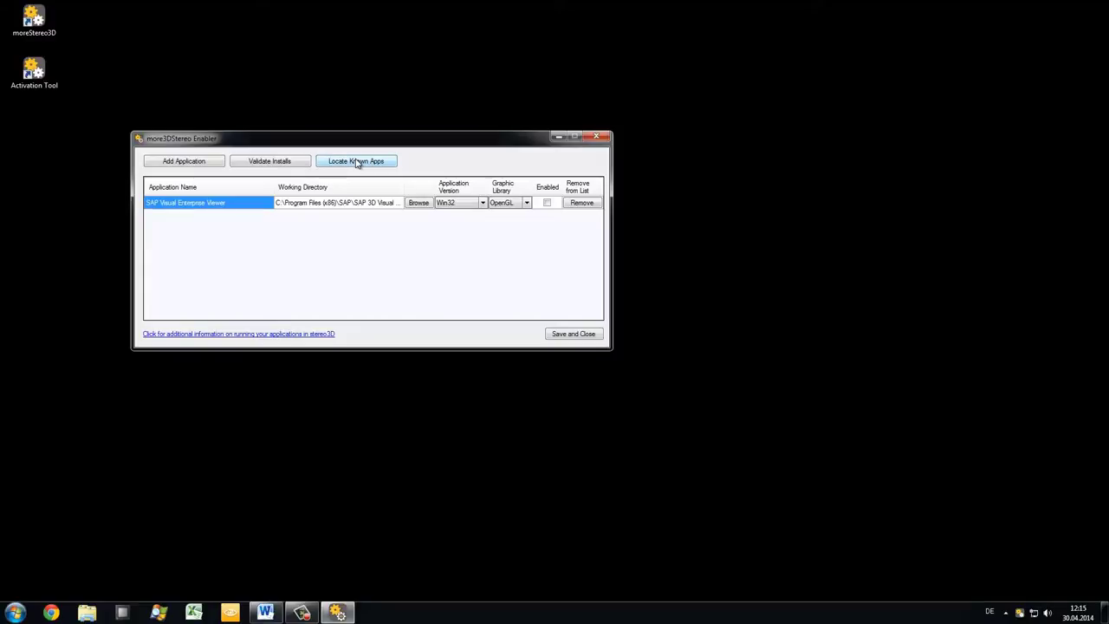
left_click(356, 163)
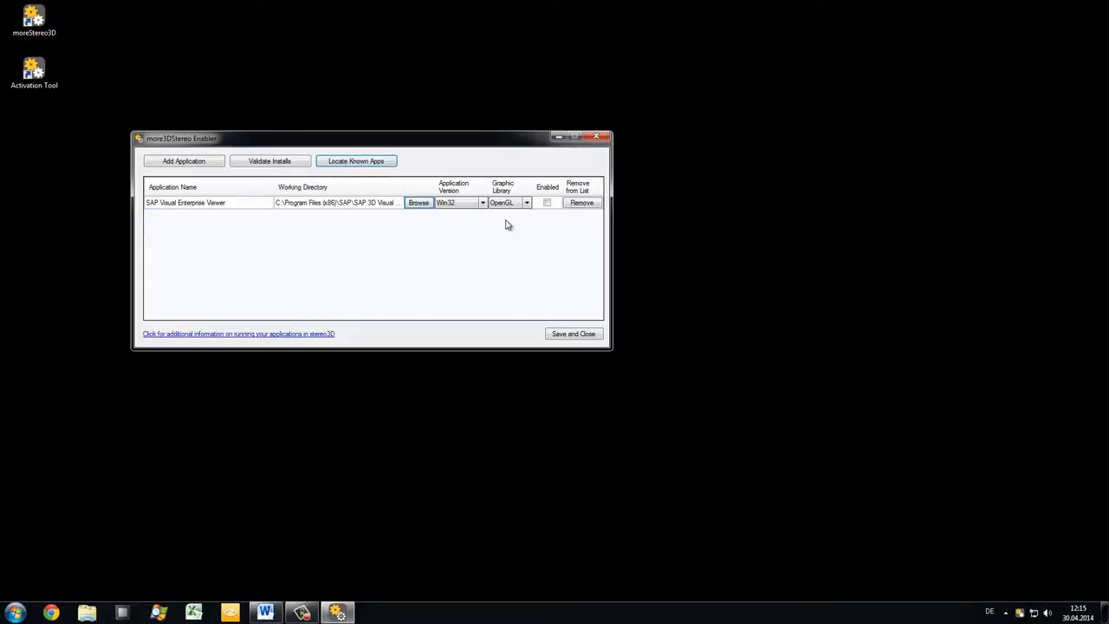
left_click(540, 211)
left_click(546, 204)
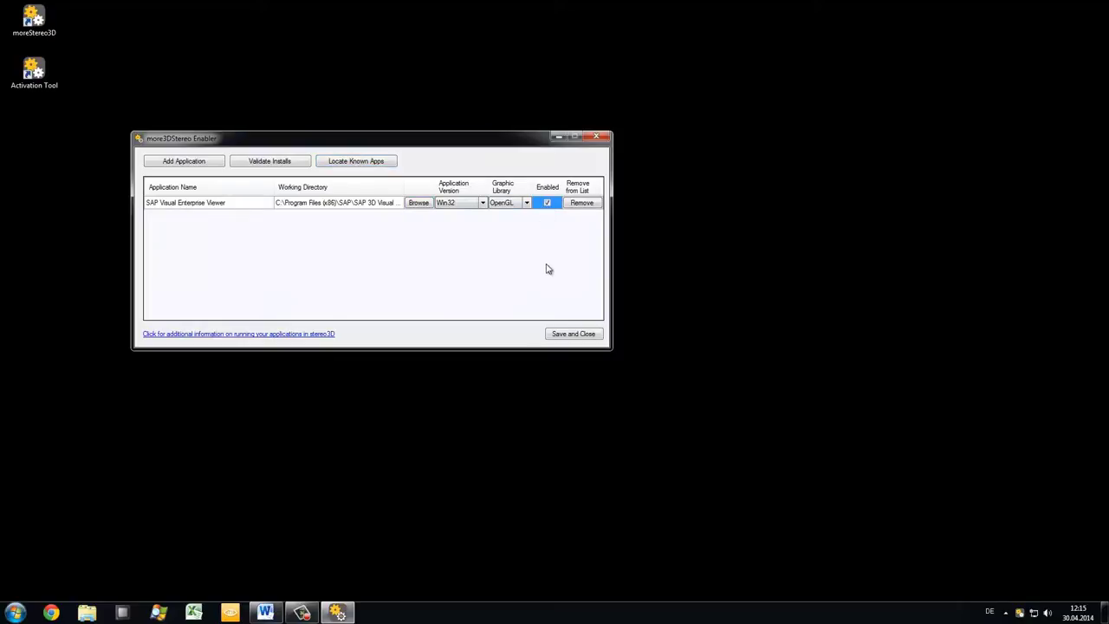
left_click(561, 335)
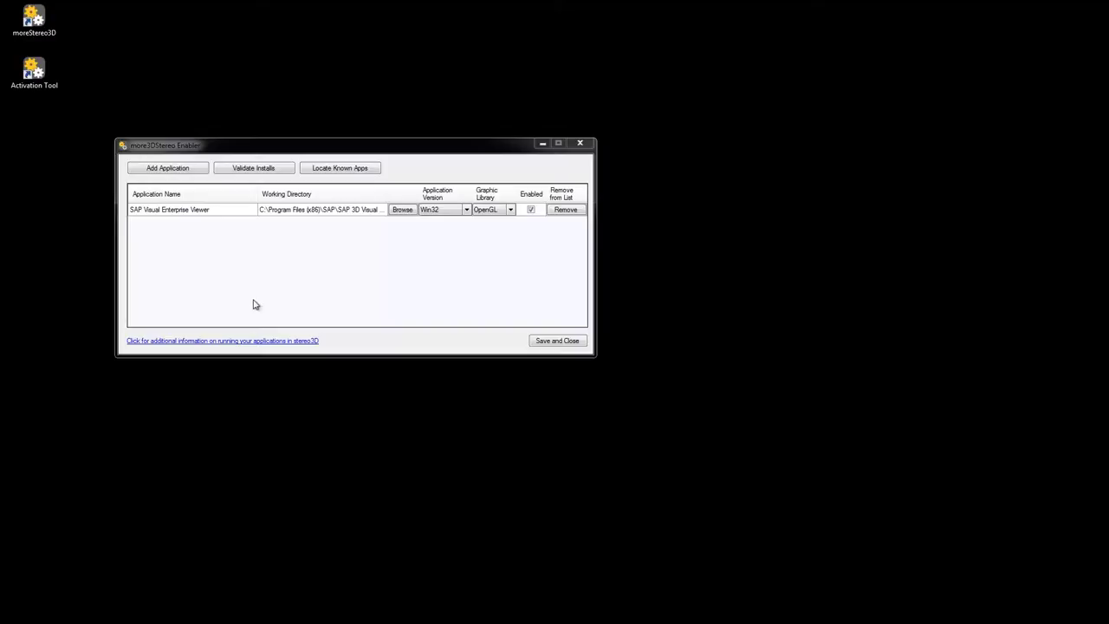
Step: Read the more3D help and the SAP Enterprise Viewer application profile guide
left_click(256, 342)
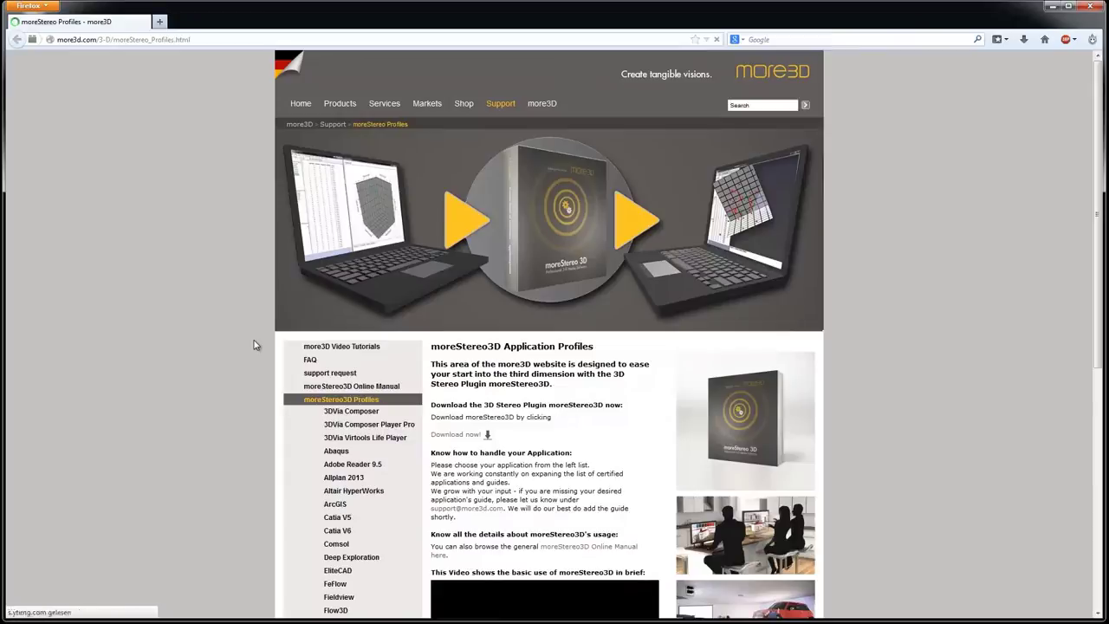
scroll(246, 342, "down", 5)
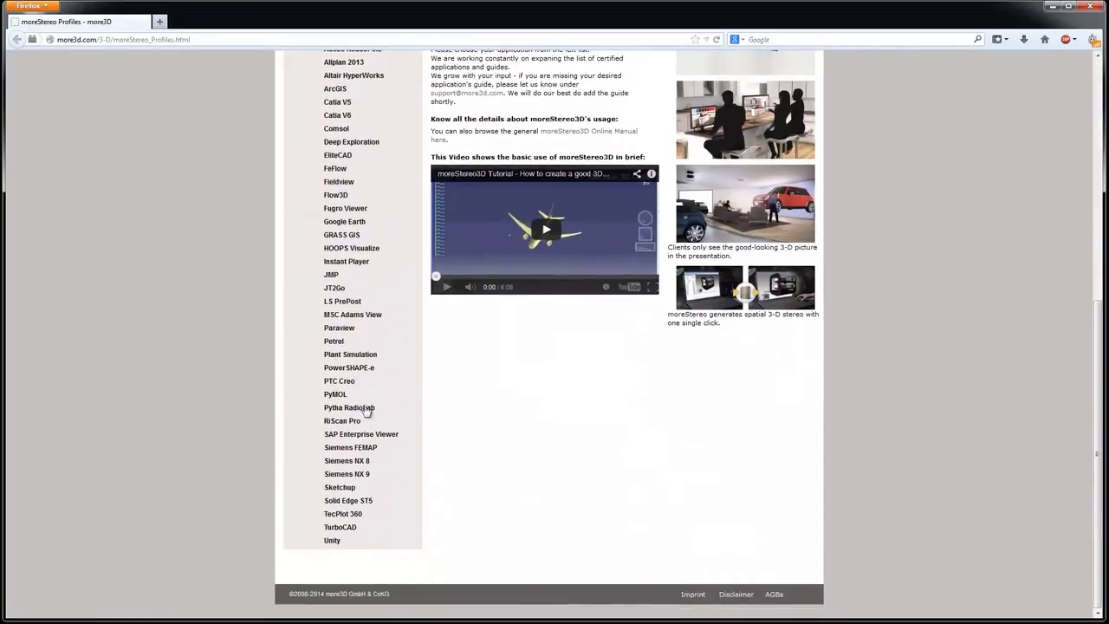
left_click(375, 435)
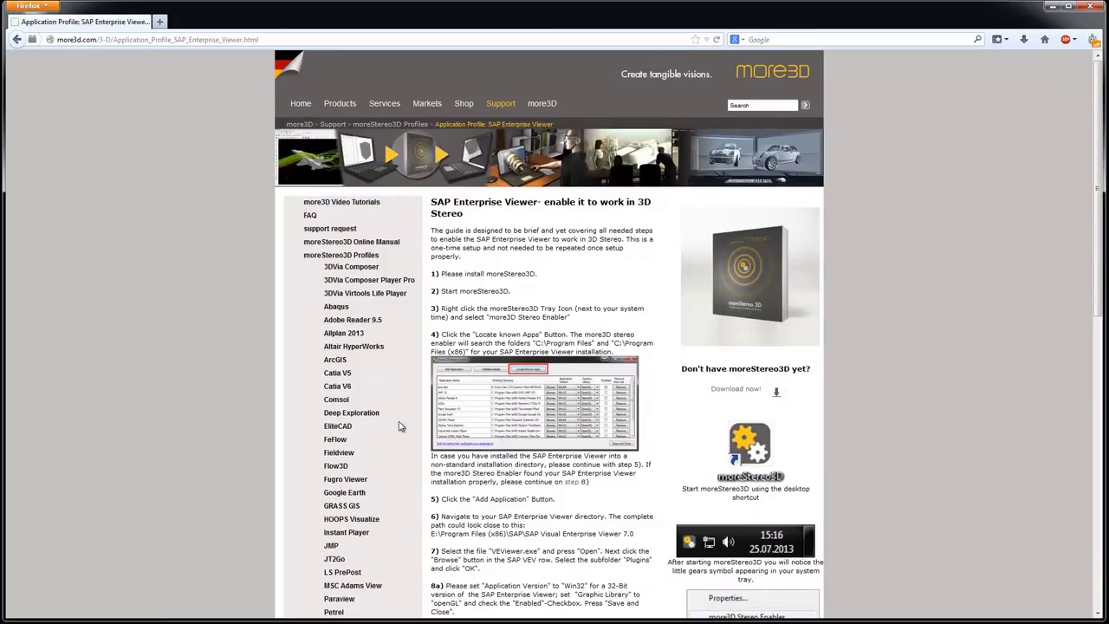
scroll(400, 427, "down", 3)
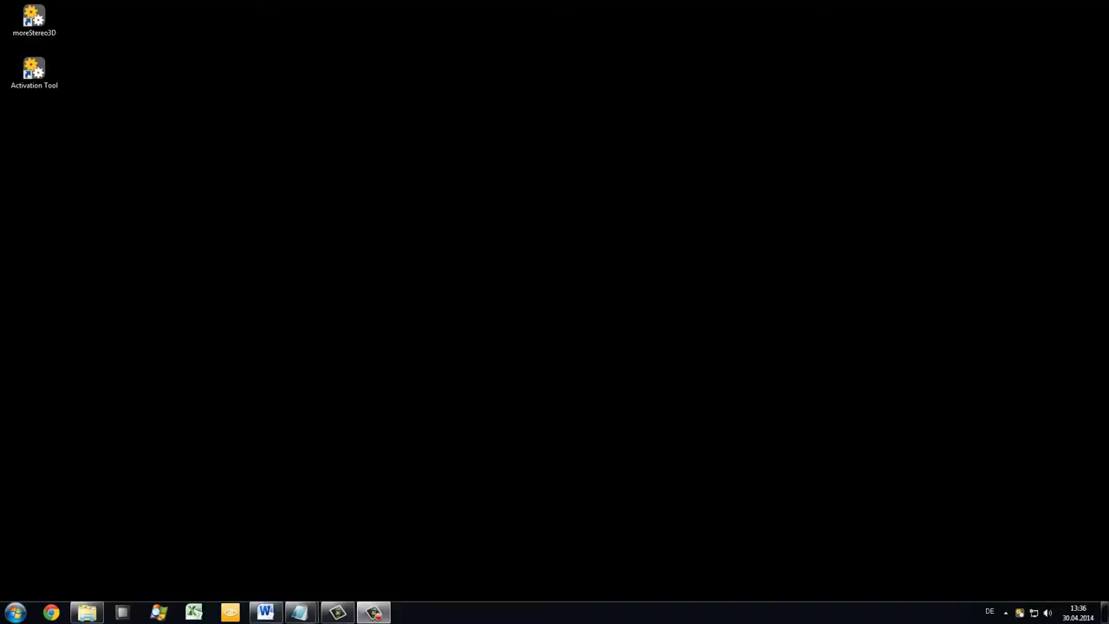
Step: Choose Anaglyph (Red/Cyan) as the Output Device in moreStereo3D Properties and confirm with OK
right_click(1020, 613)
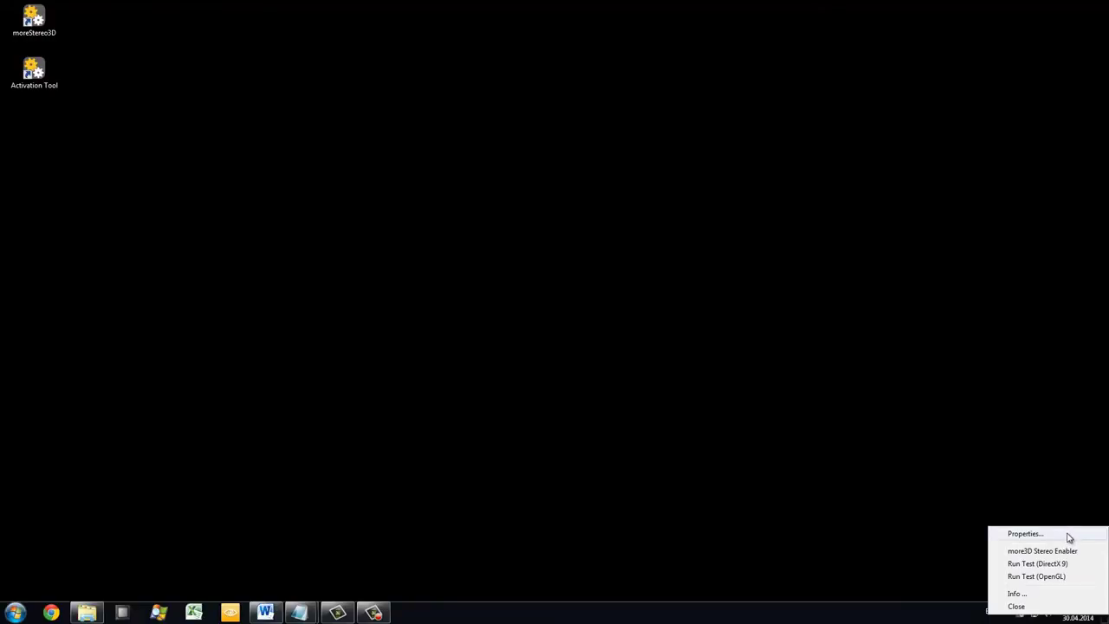
left_click(1024, 533)
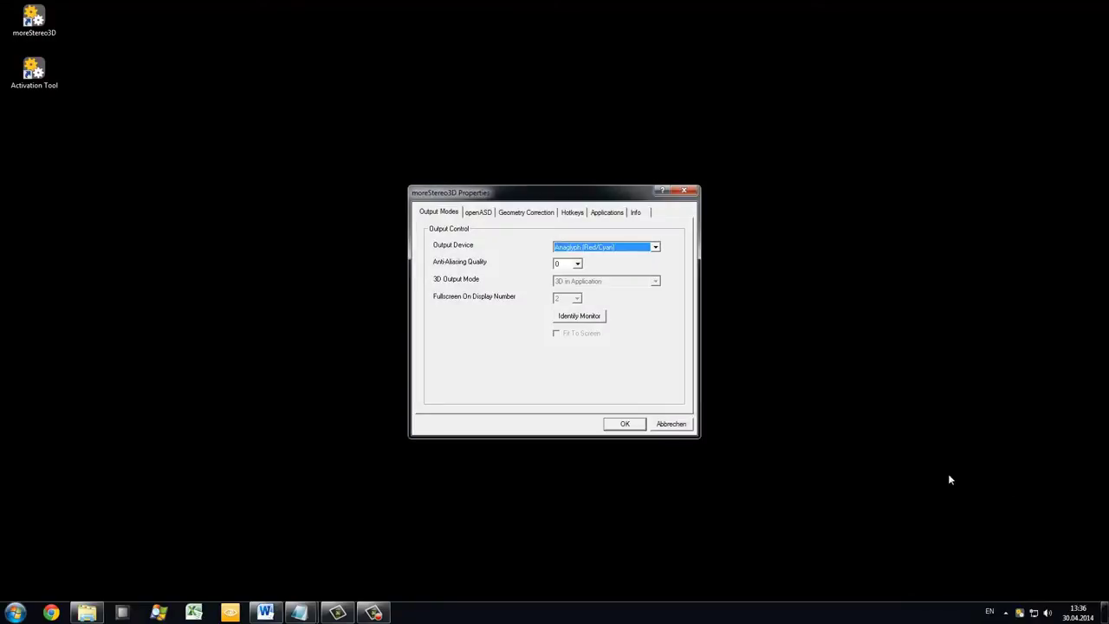
left_click(655, 248)
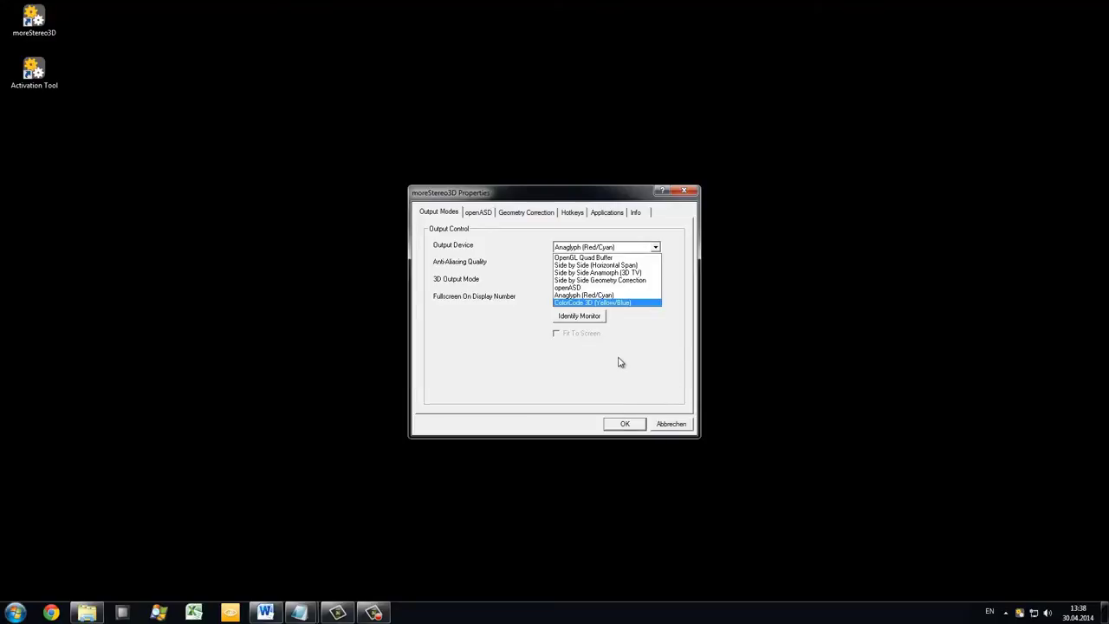
left_click(602, 297)
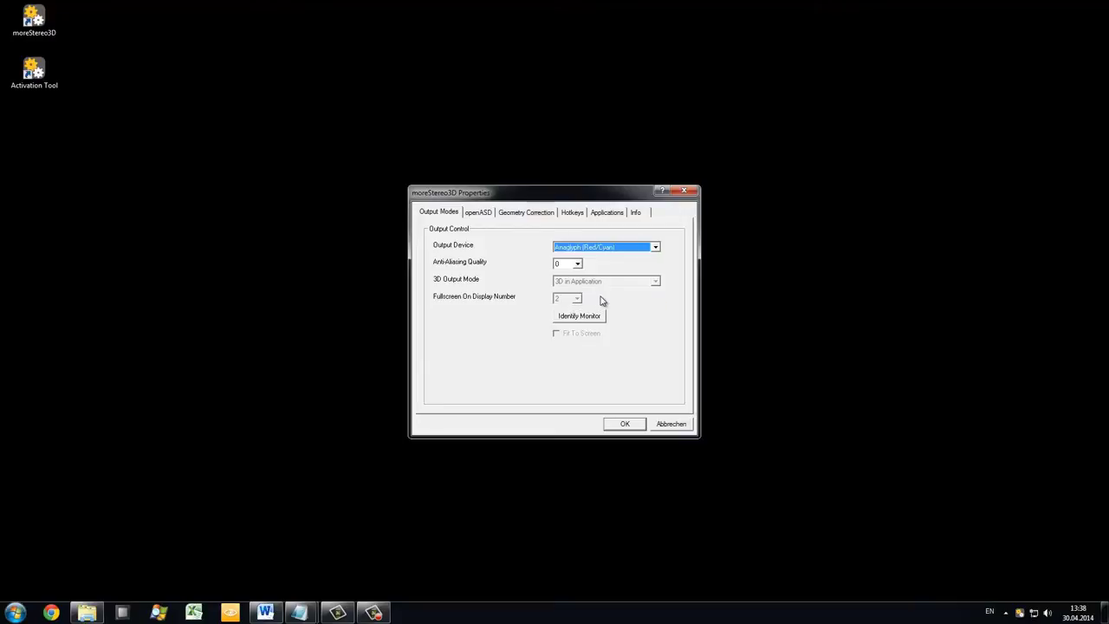
left_click(621, 423)
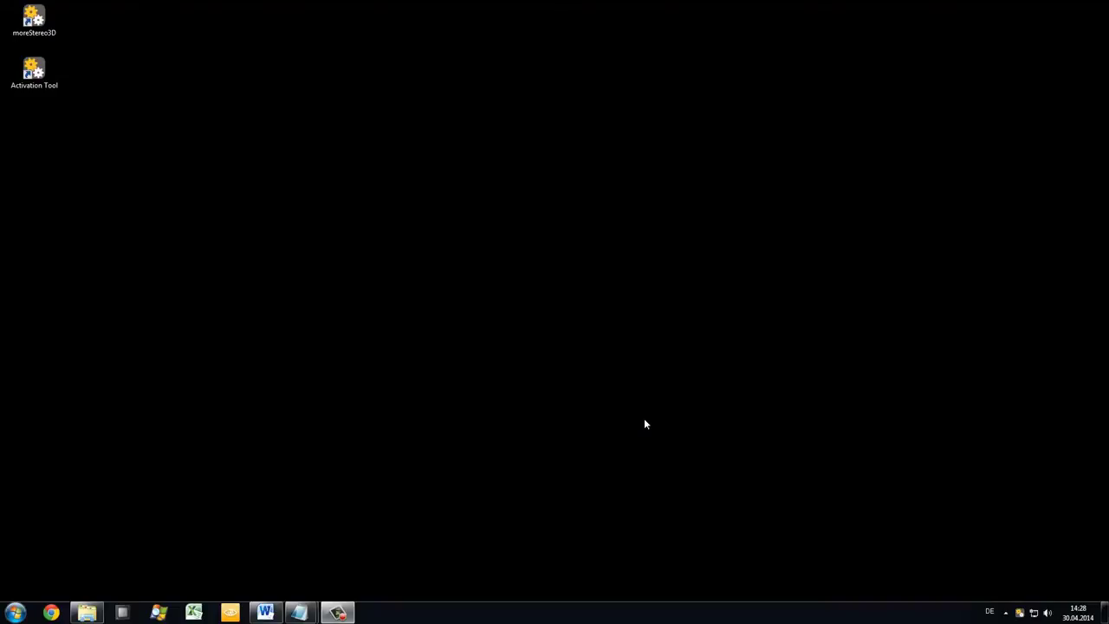
Step: Restore the SAP viewer and open the recent mitre saw model A0401001_istr.vds
left_click(229, 613)
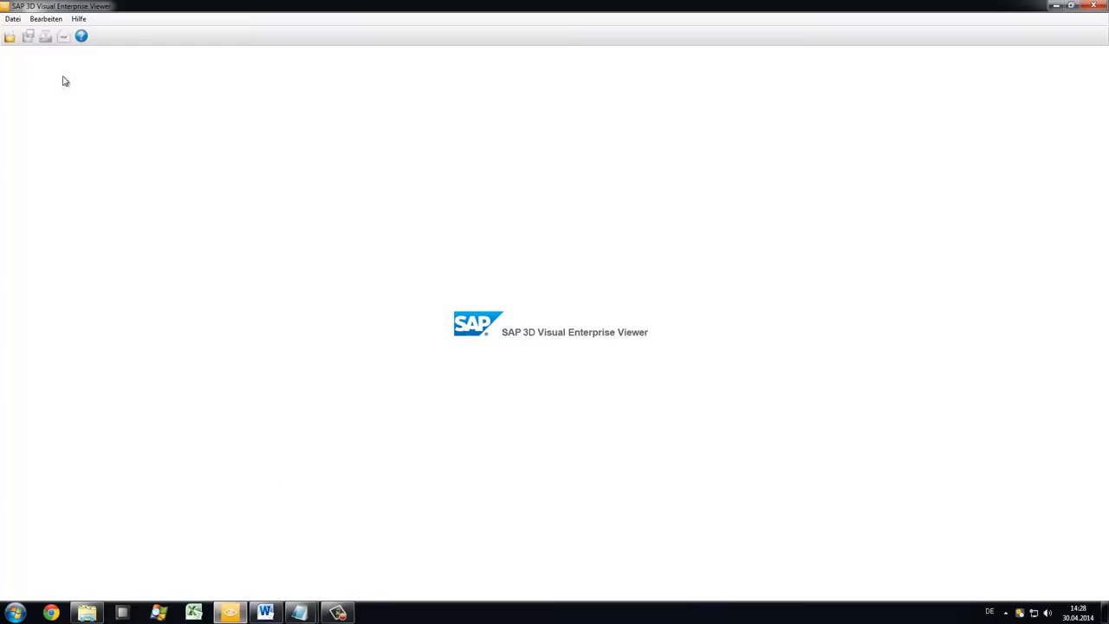
left_click(12, 19)
left_click(57, 144)
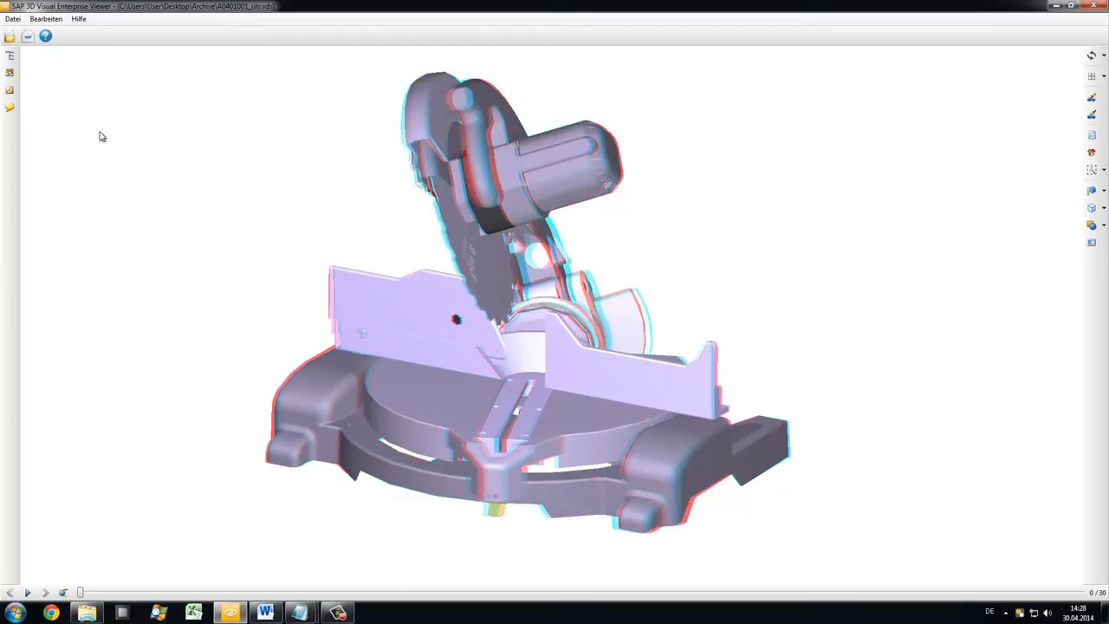
Step: Set the Display Renderer preference to OpenGL, rotate the saw, and play its animation
right_click(101, 135)
mouse_move(225, 165)
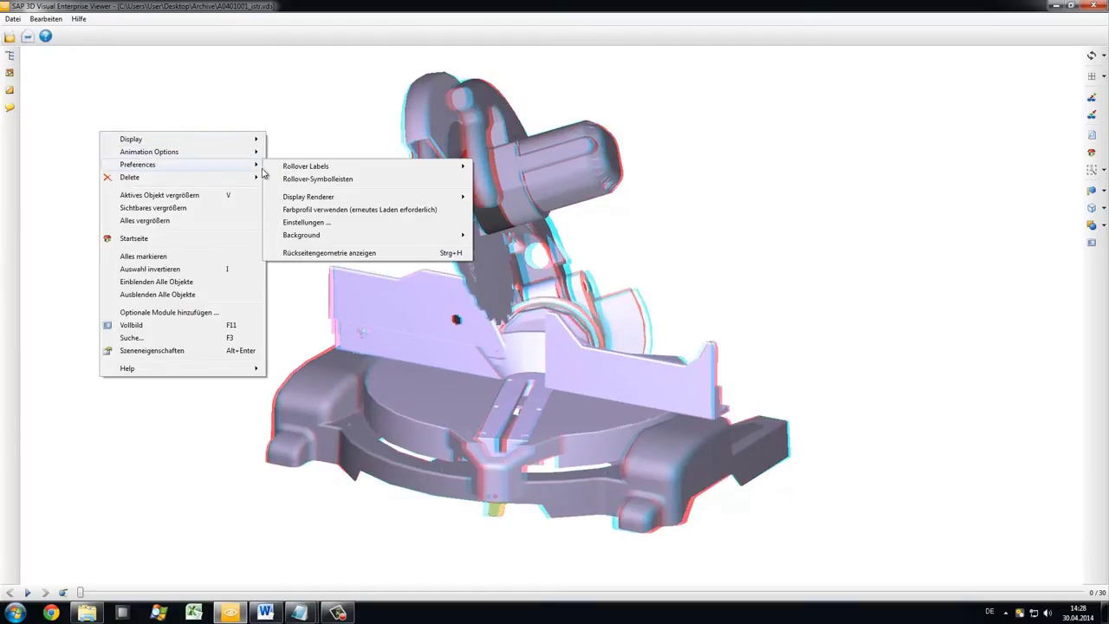
mouse_move(338, 198)
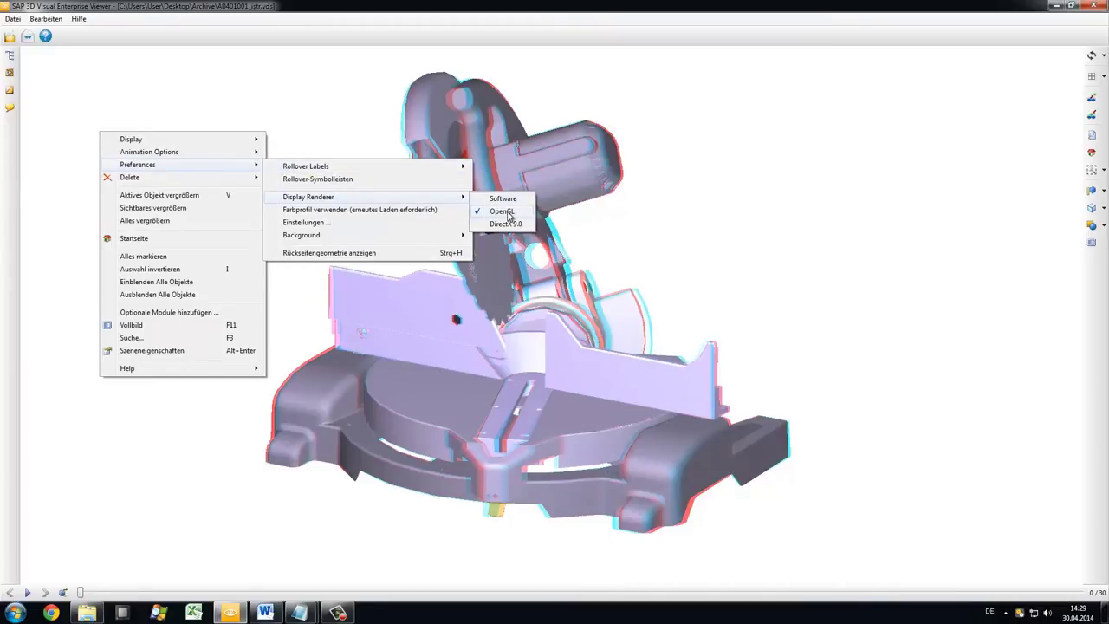
left_click(503, 211)
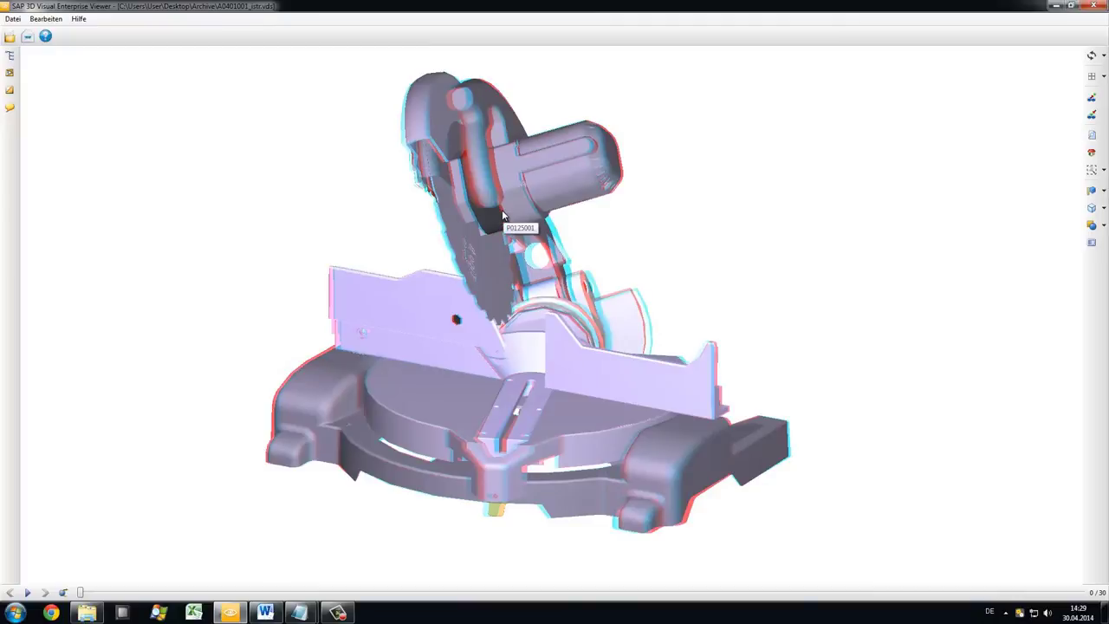
left_click_drag(801, 333, 928, 423)
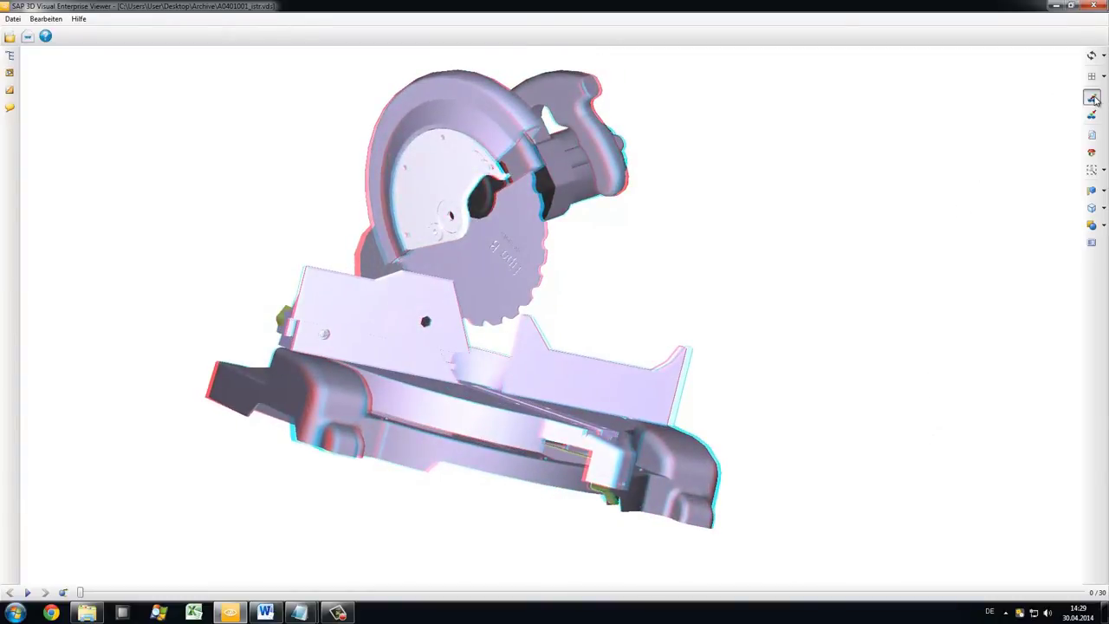
left_click(28, 593)
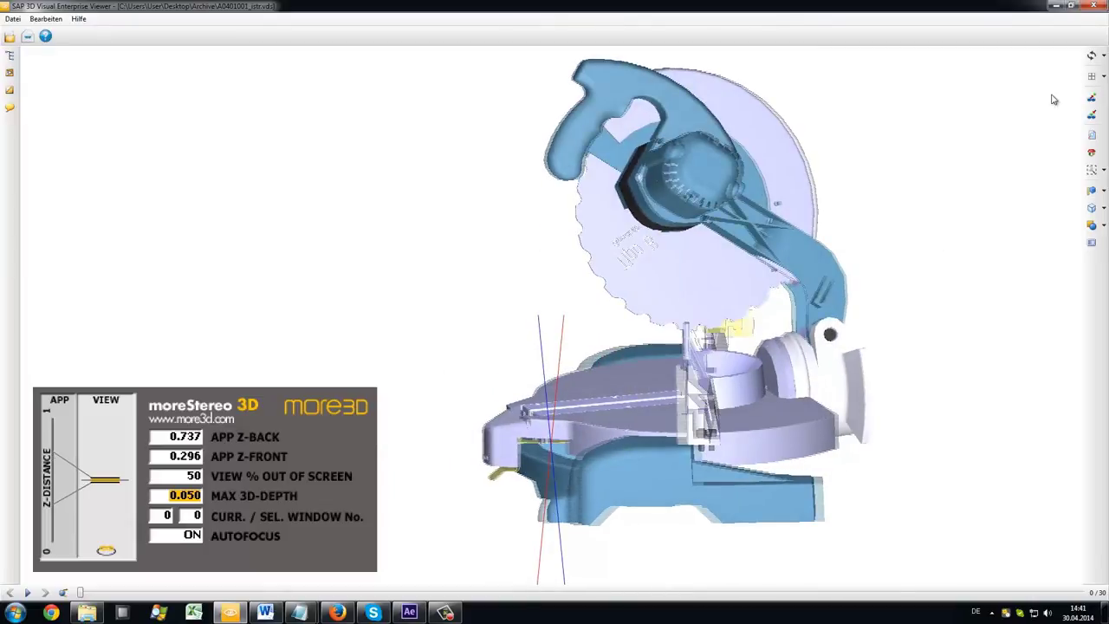
Step: Orbit the mitre saw between side and front views in both stereo views, replaying its animation
left_click(28, 592)
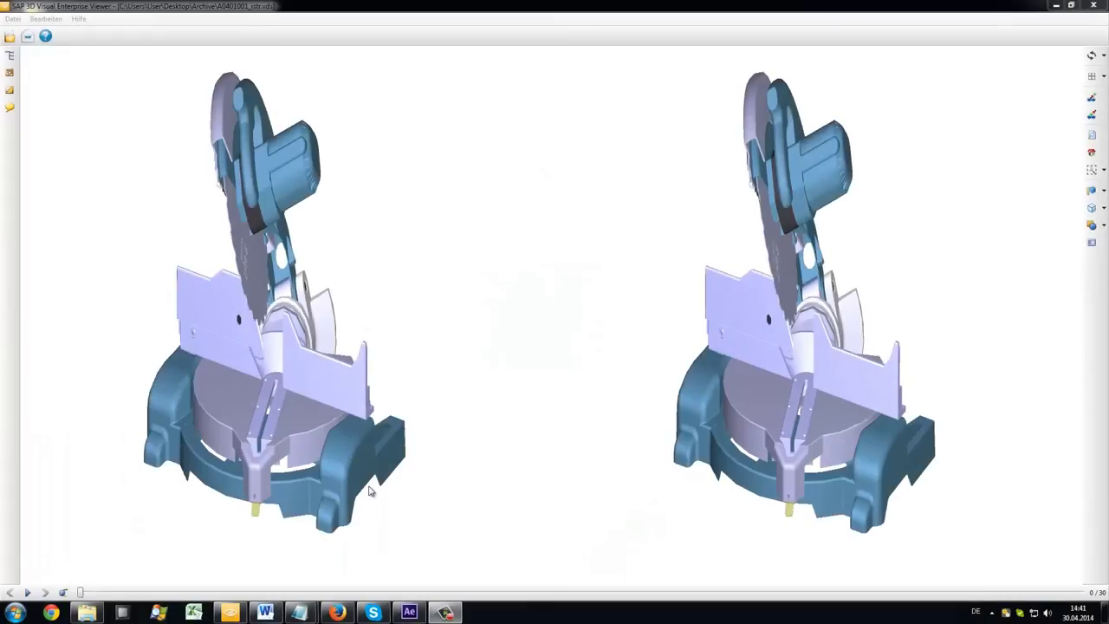
left_click_drag(537, 405, 124, 448)
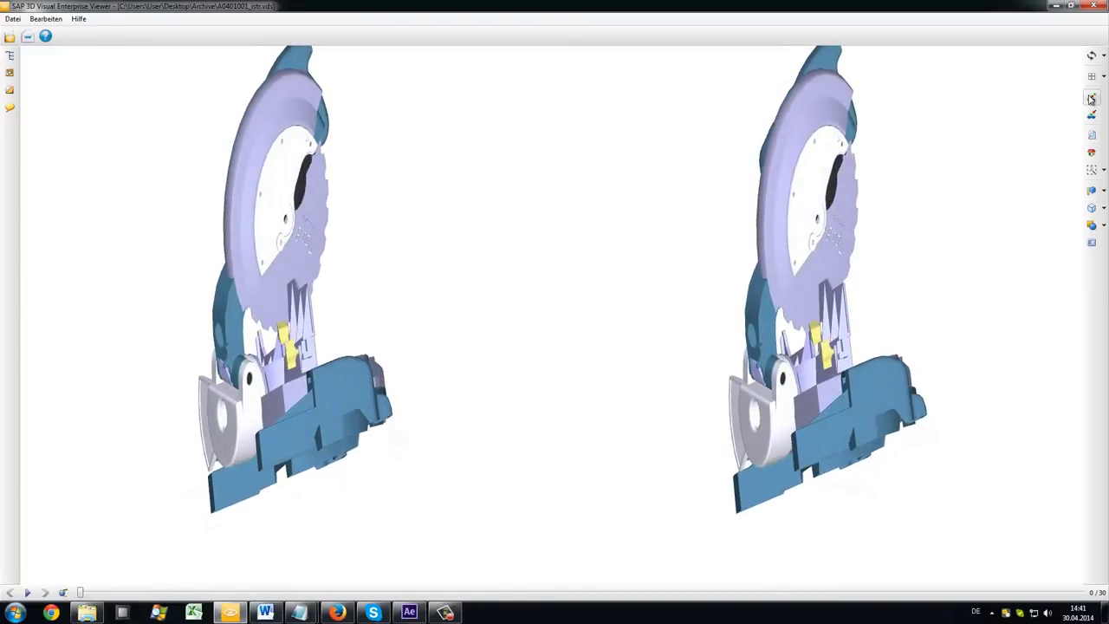
left_click(27, 593)
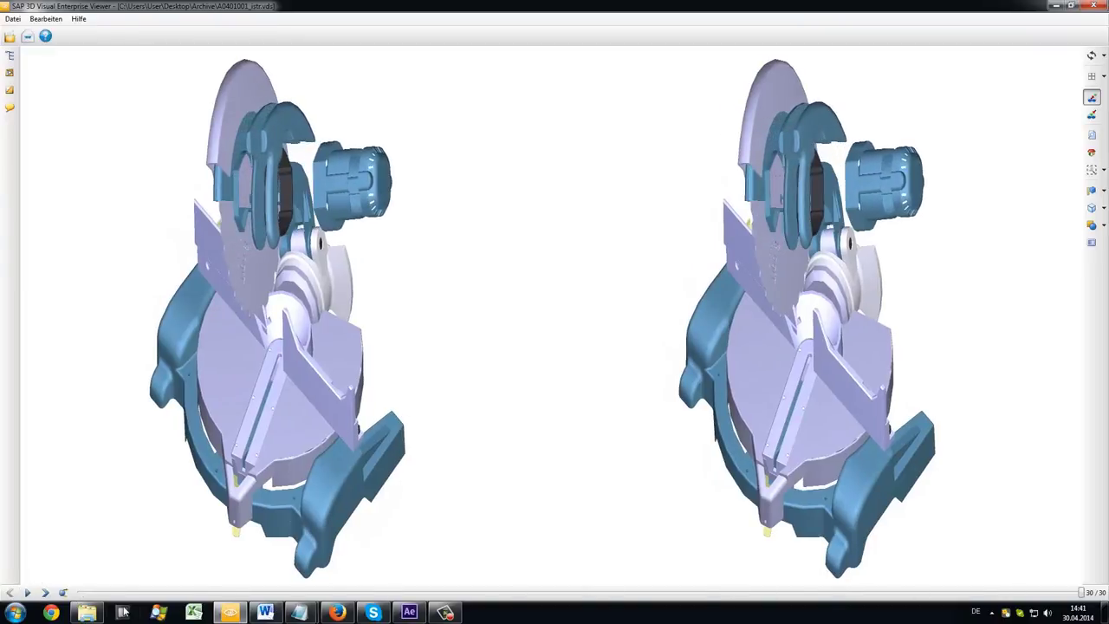
left_click_drag(126, 559, 117, 492)
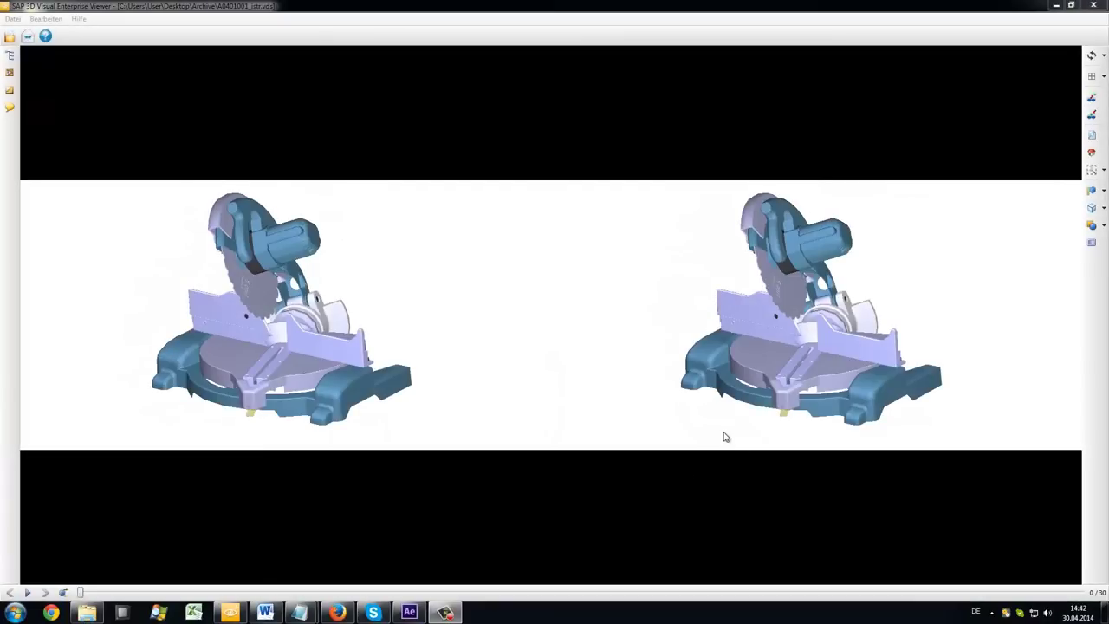
left_click_drag(726, 437, 773, 374)
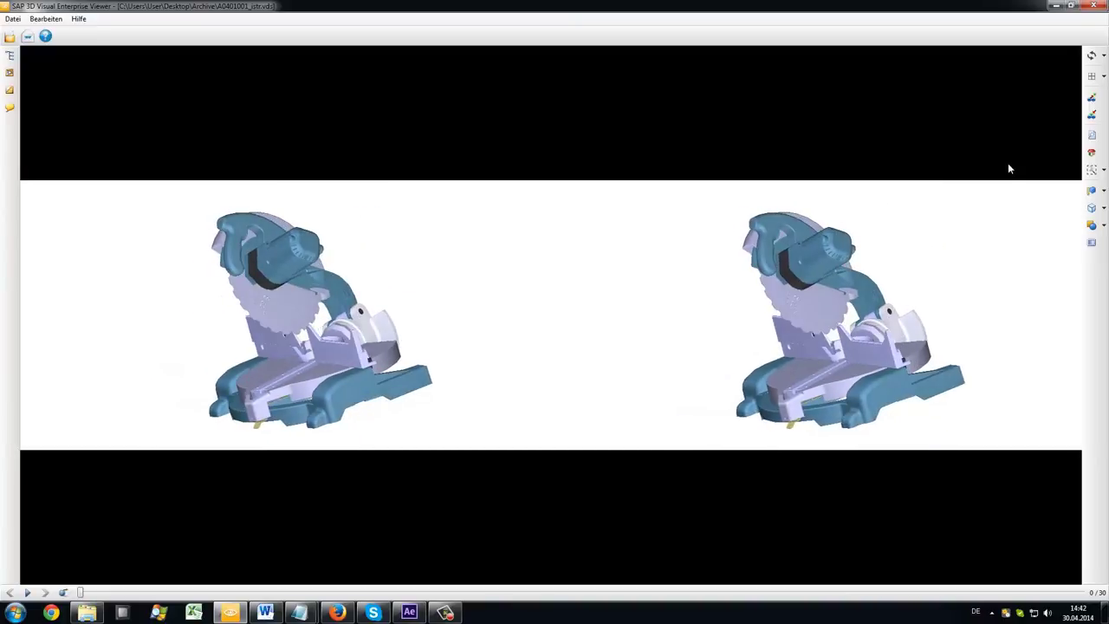
left_click(28, 592)
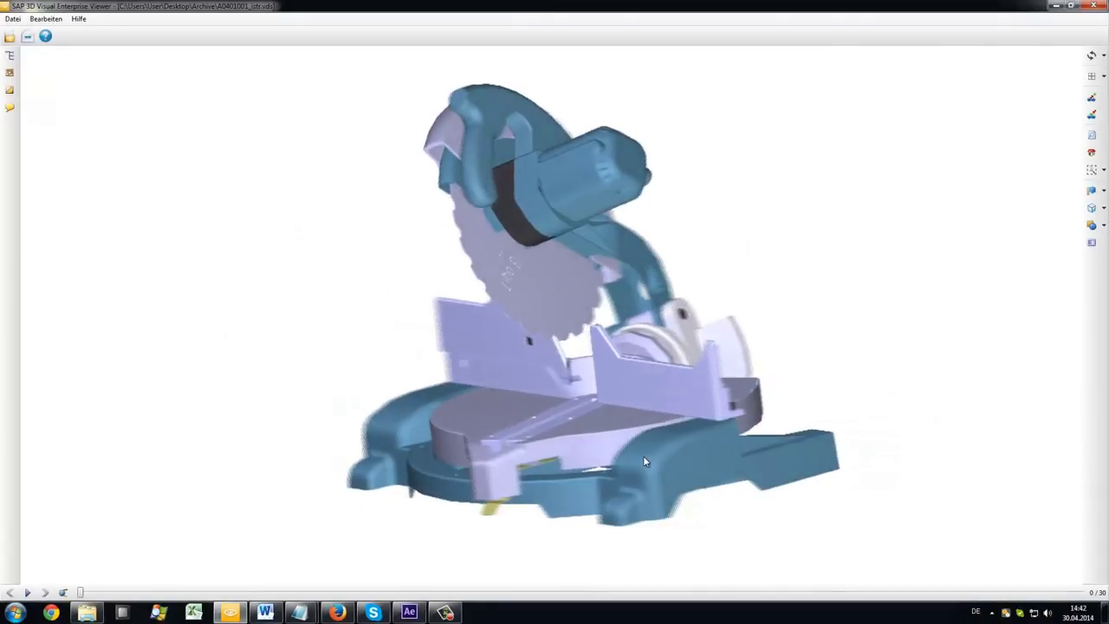
Step: Play the saw's exploding animation to frame 30 and tip the parts over to view underneath
left_click_drag(644, 460, 654, 465)
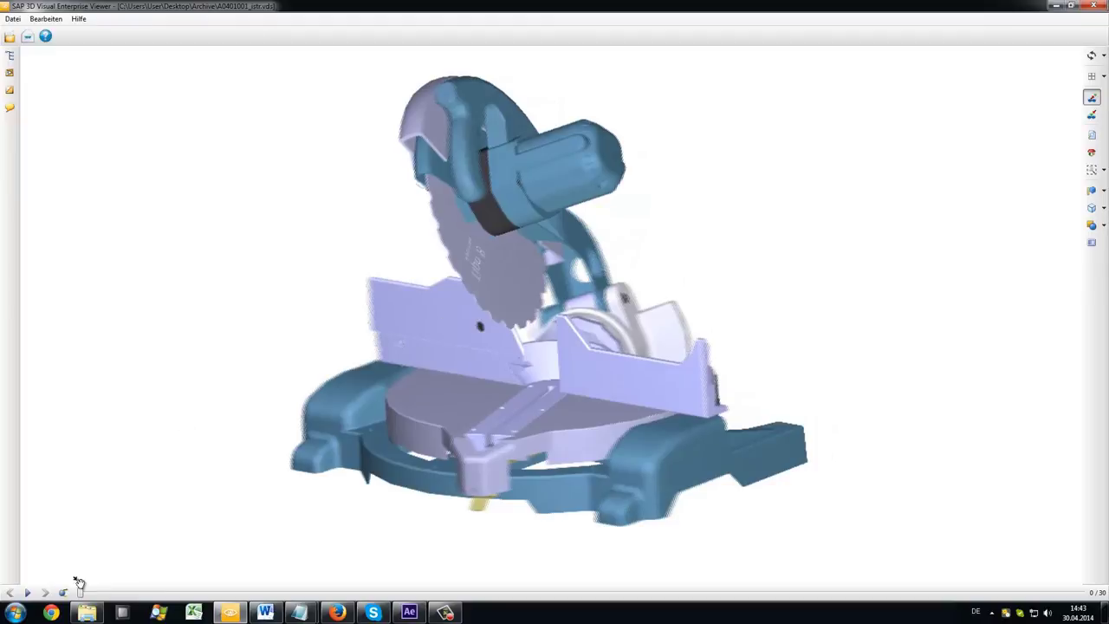
left_click(27, 592)
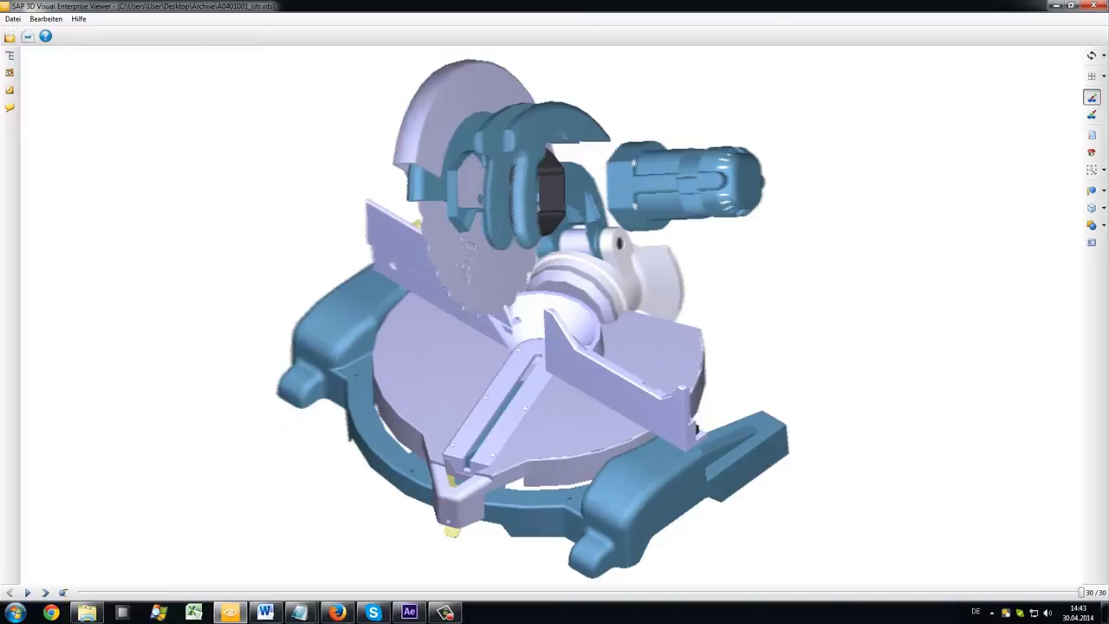
left_click_drag(290, 364, 41, 388)
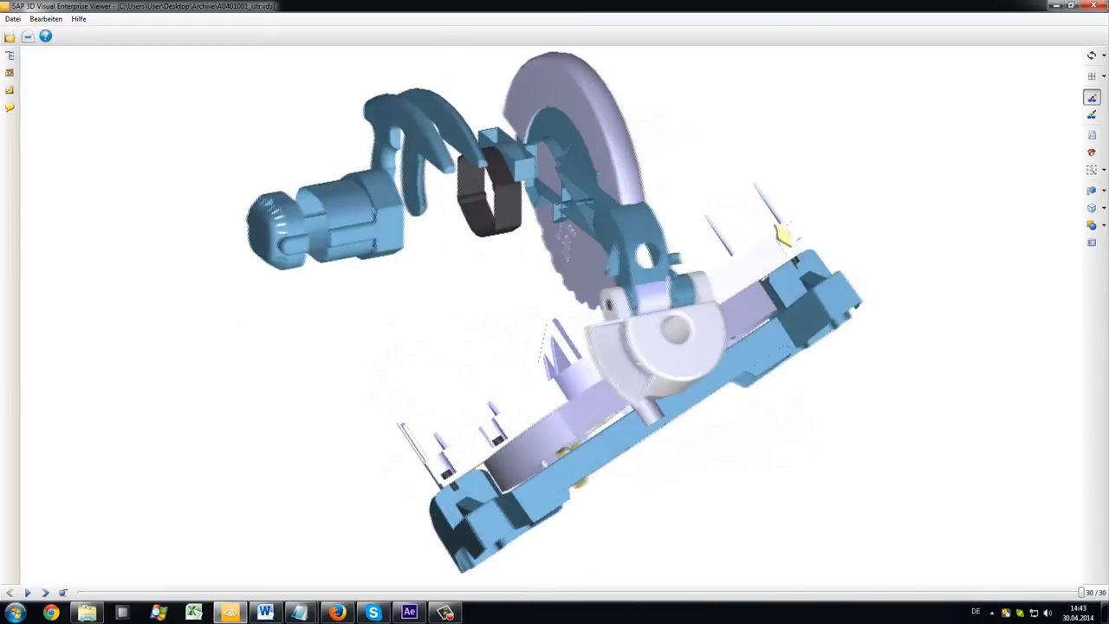